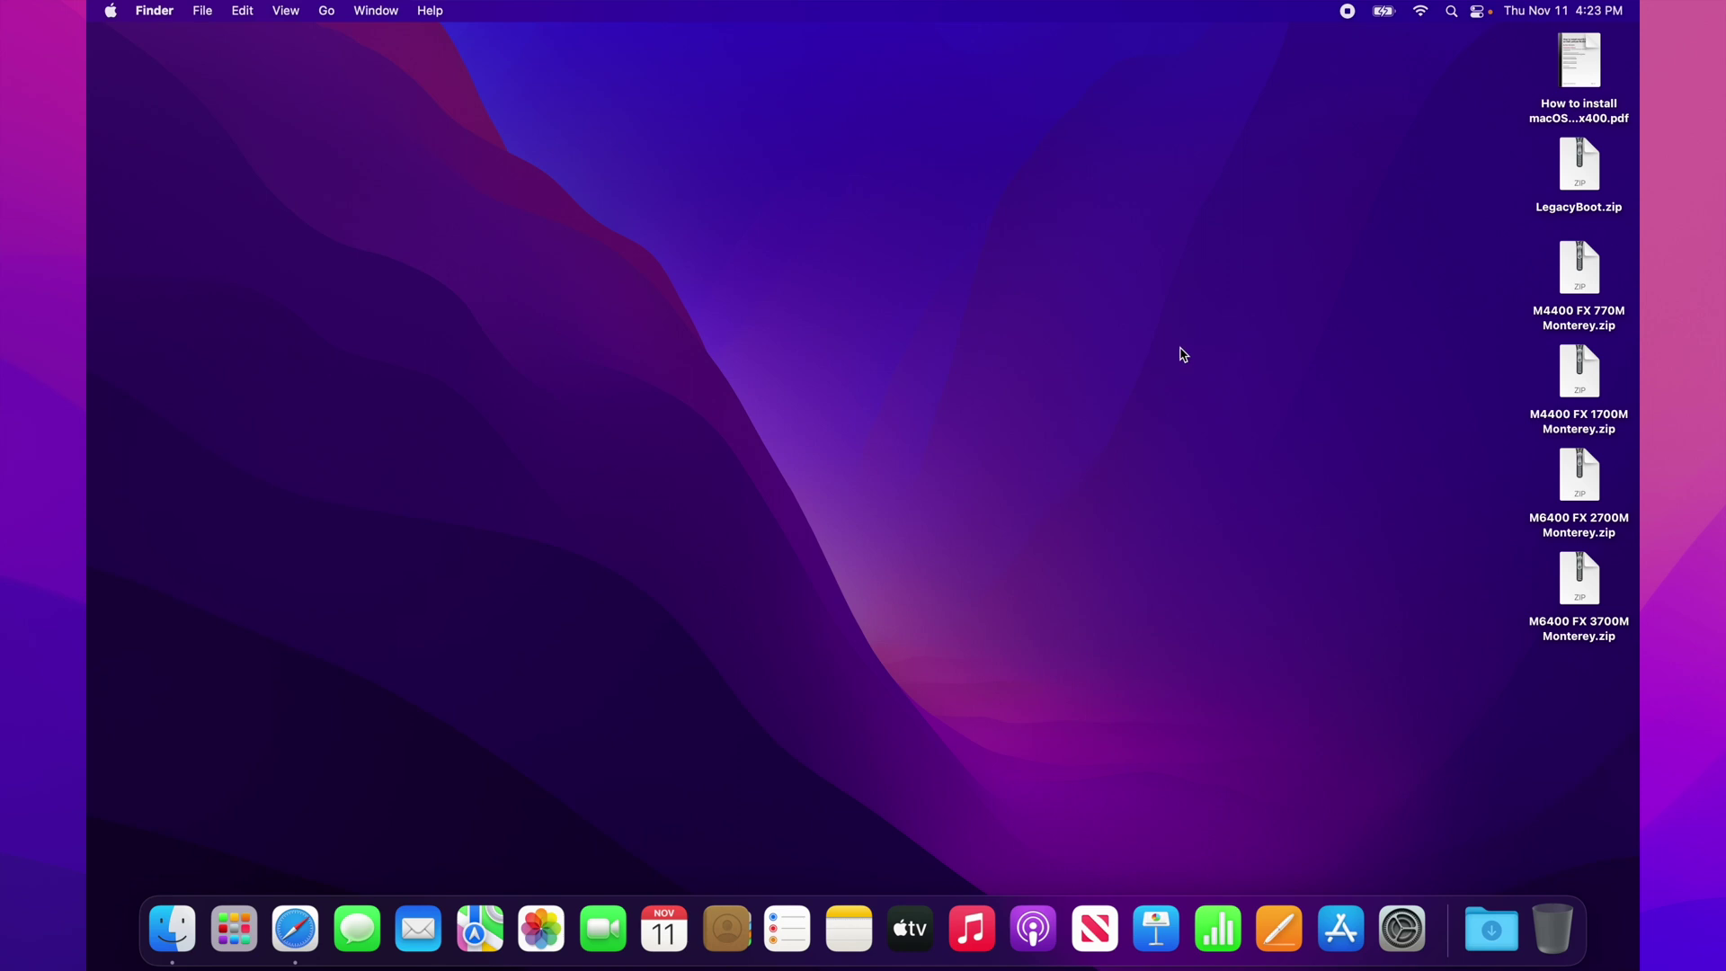
Open the Dell Precision Mx400 macOS Monterey install guide PDF from the desktop in Preview.
double_click(1588, 54)
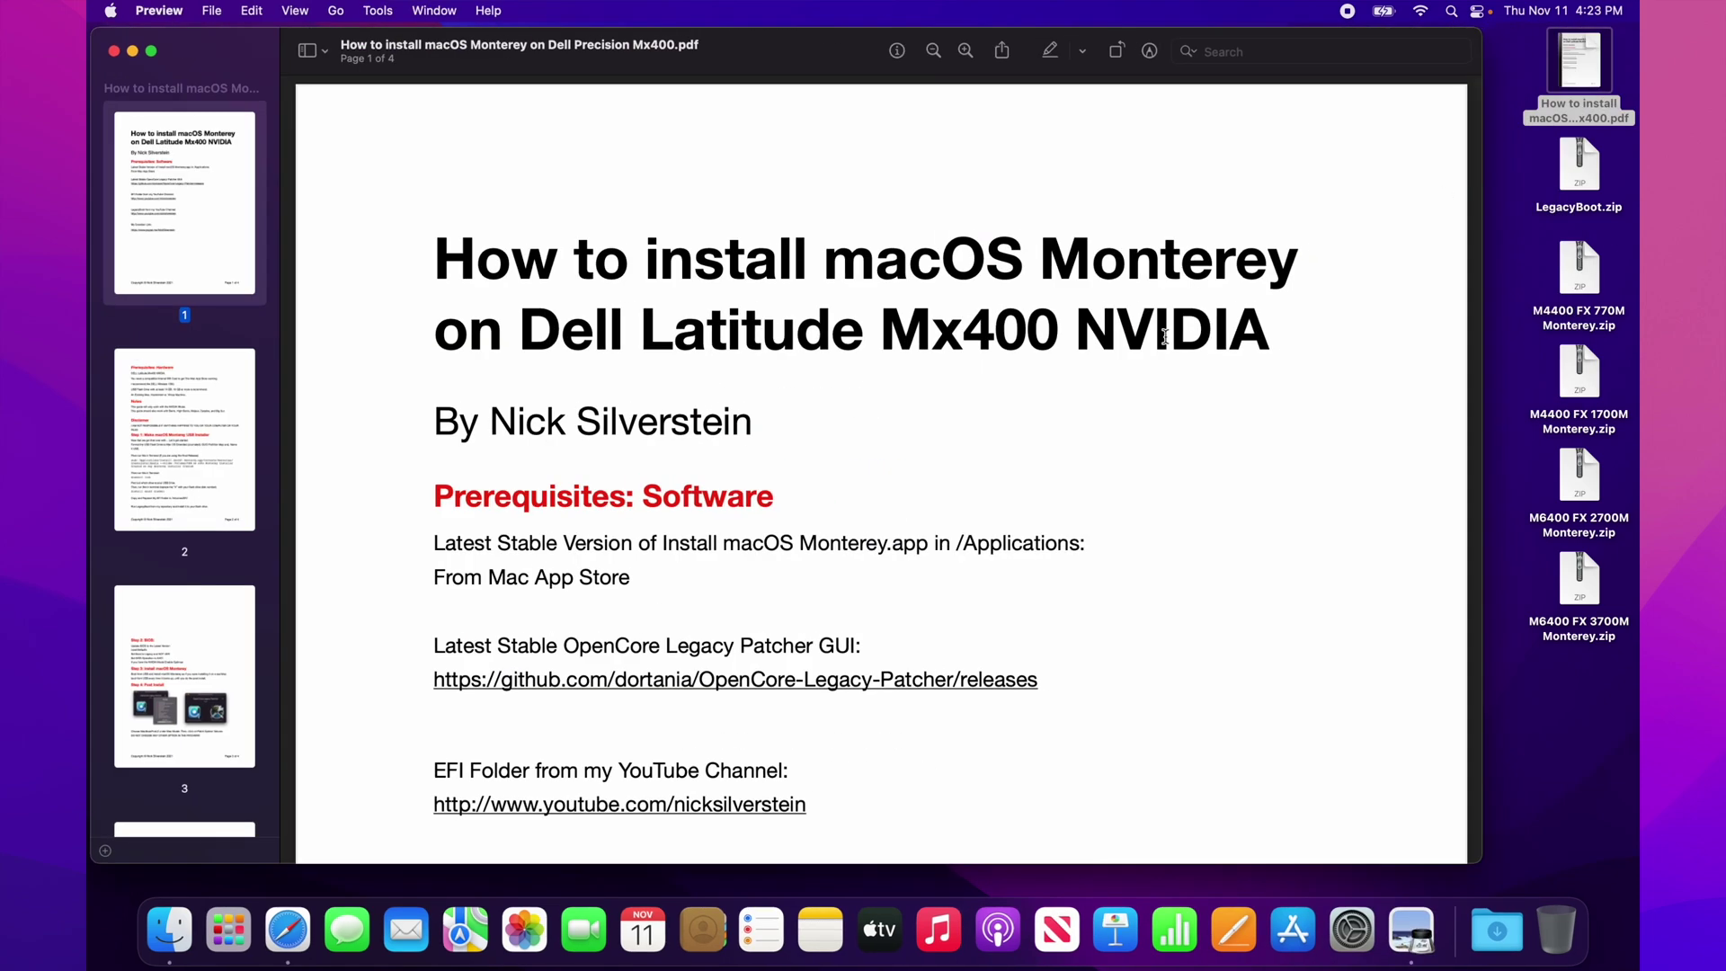
scroll(1166, 338, down, 3)
scroll(1165, 338, down, 1)
scroll(1165, 337, down, 2)
scroll(1165, 338, down, 1)
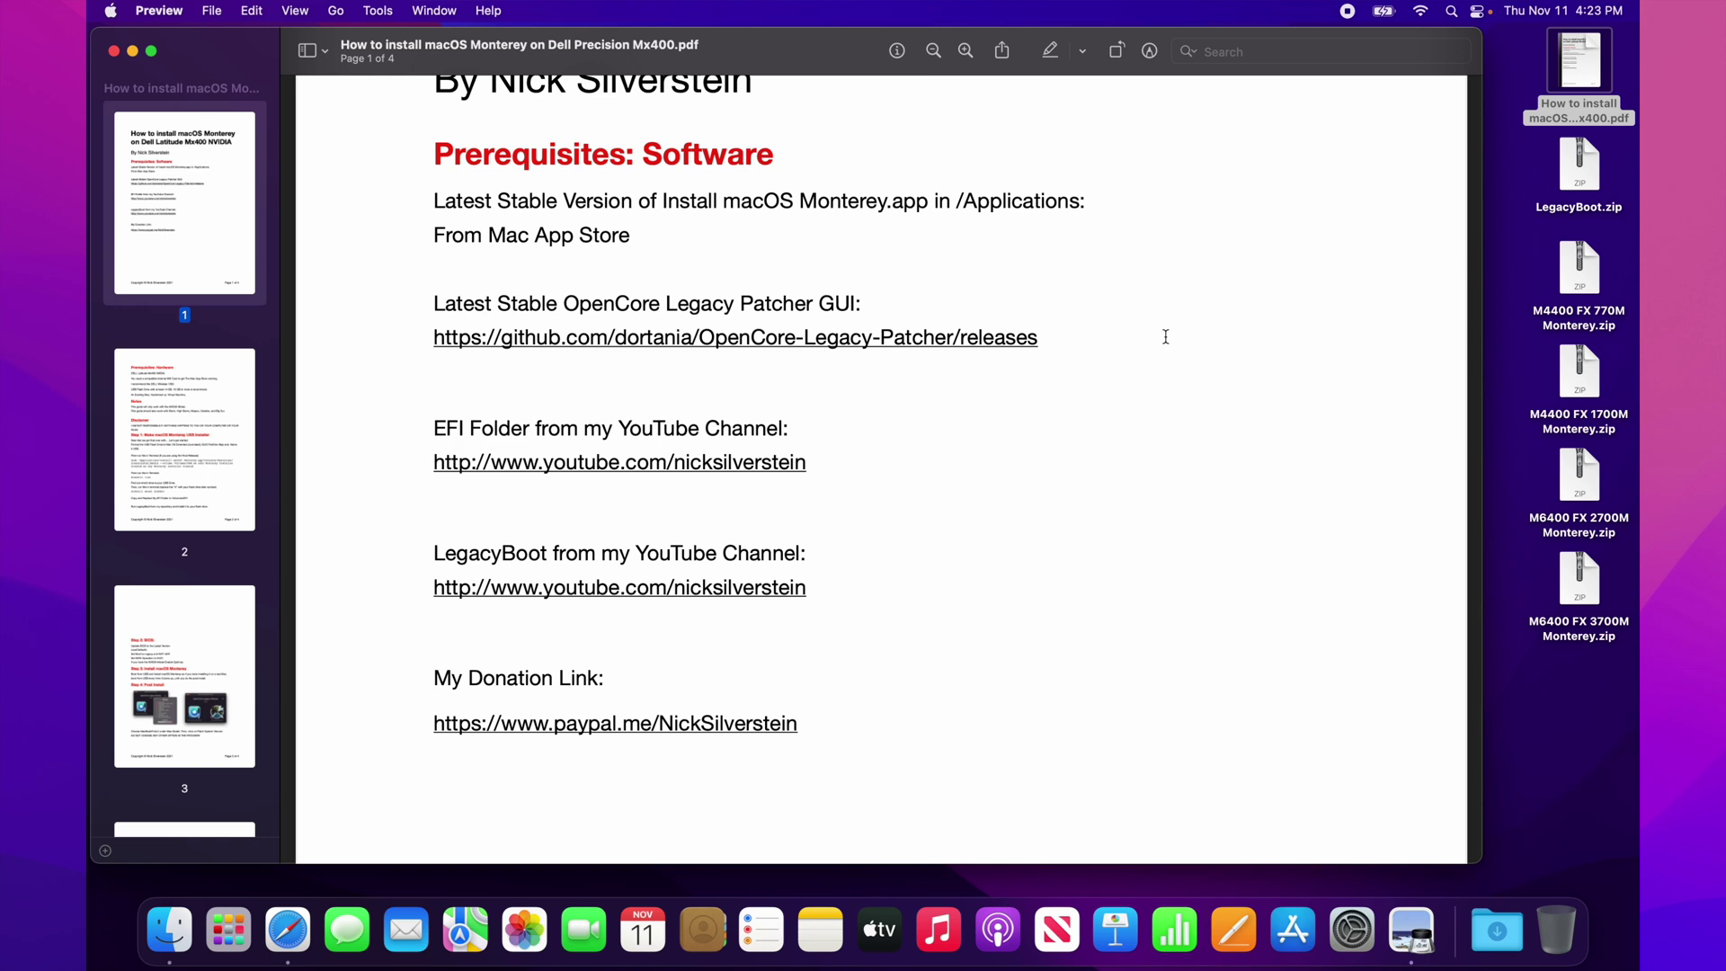
scroll(1165, 338, down, 2)
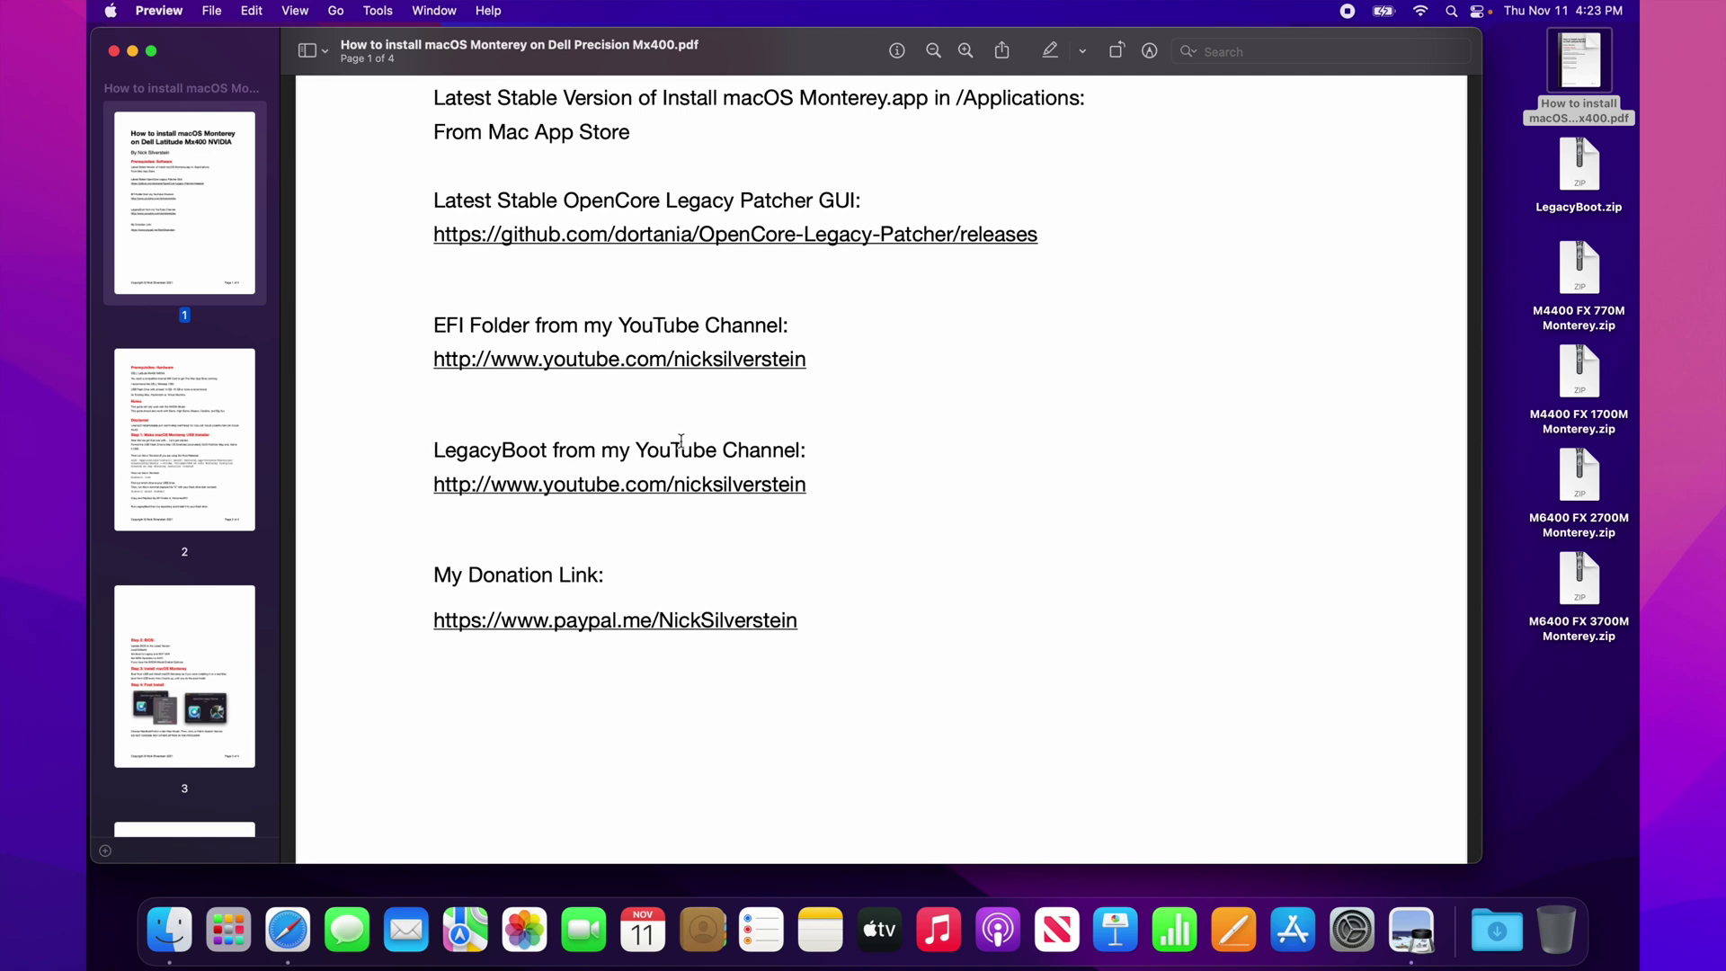
scroll(681, 440, down, 4)
scroll(680, 440, down, 4)
scroll(680, 441, down, 3)
scroll(682, 442, down, 3)
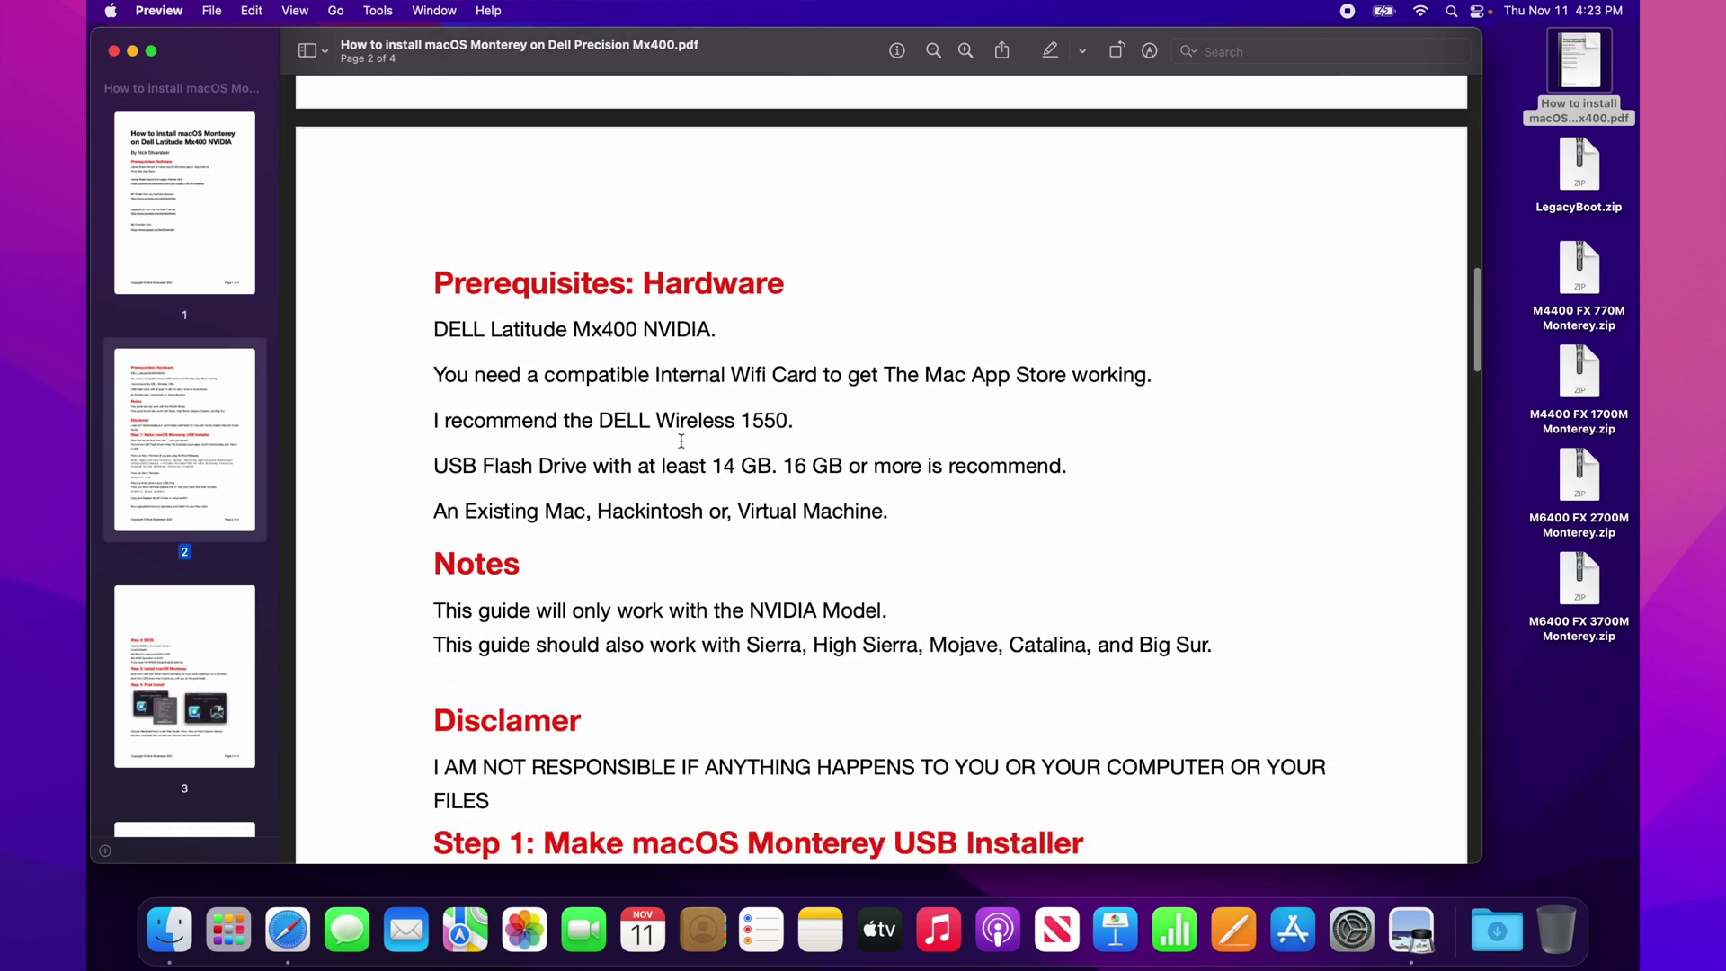
scroll(682, 442, down, 3)
scroll(681, 441, down, 3)
scroll(681, 441, down, 4)
scroll(681, 441, down, 3)
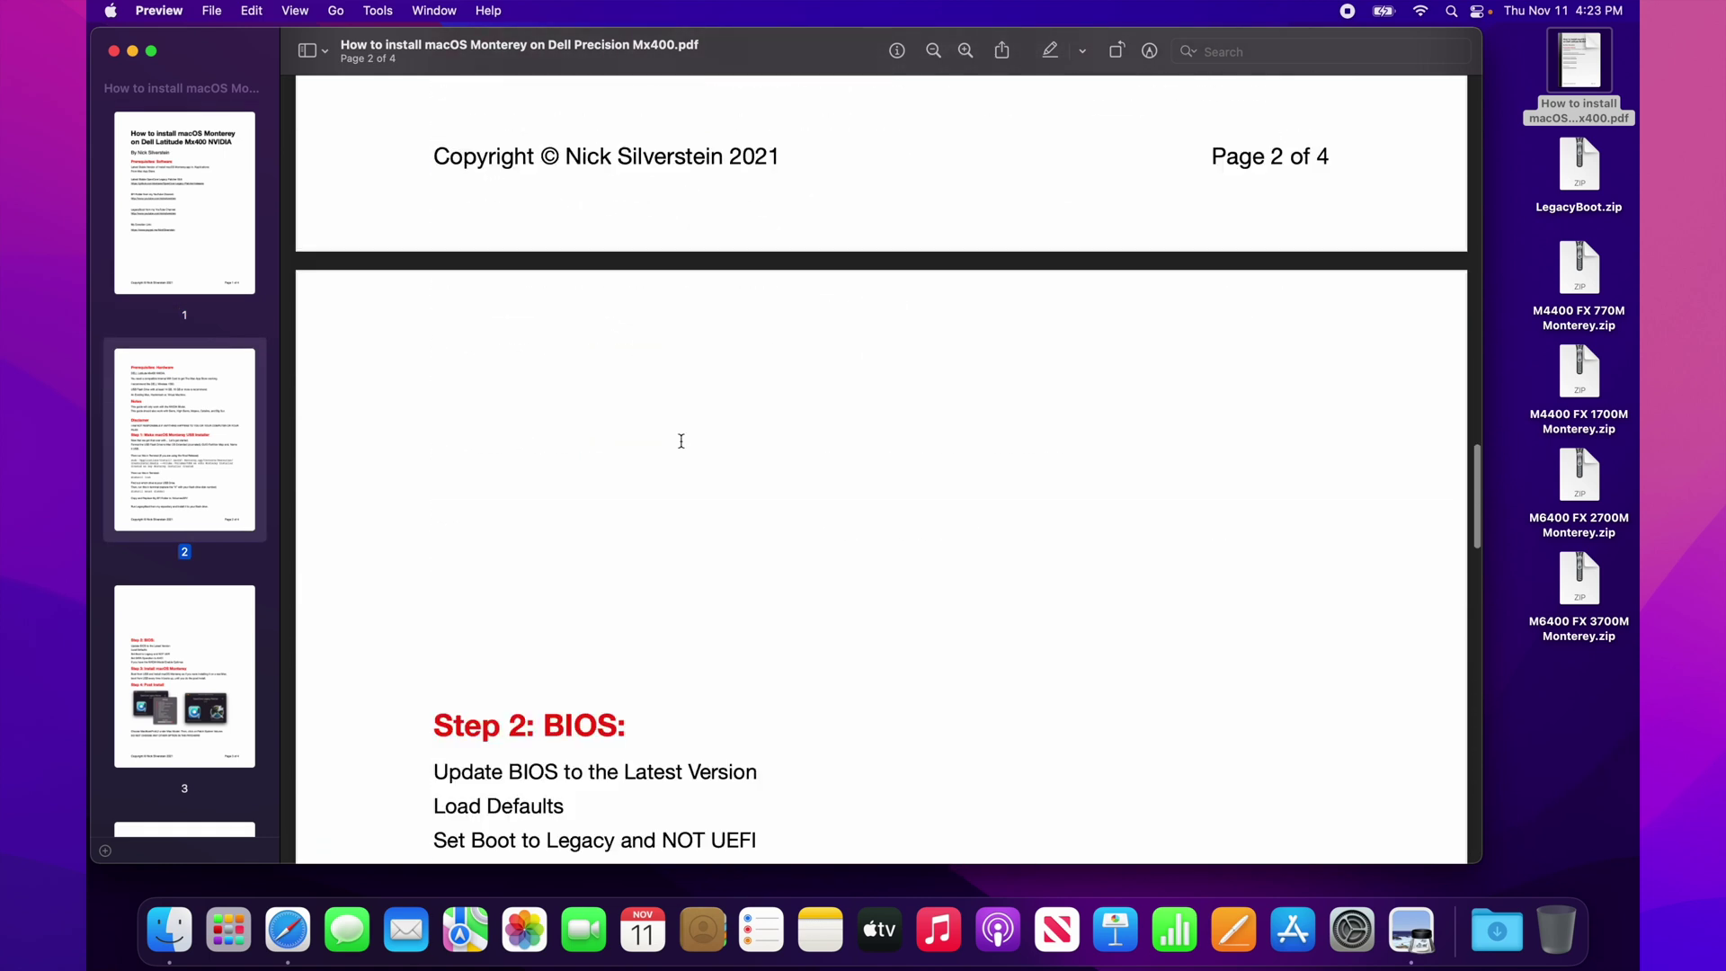
scroll(682, 441, down, 4)
scroll(680, 440, down, 4)
scroll(681, 441, down, 3)
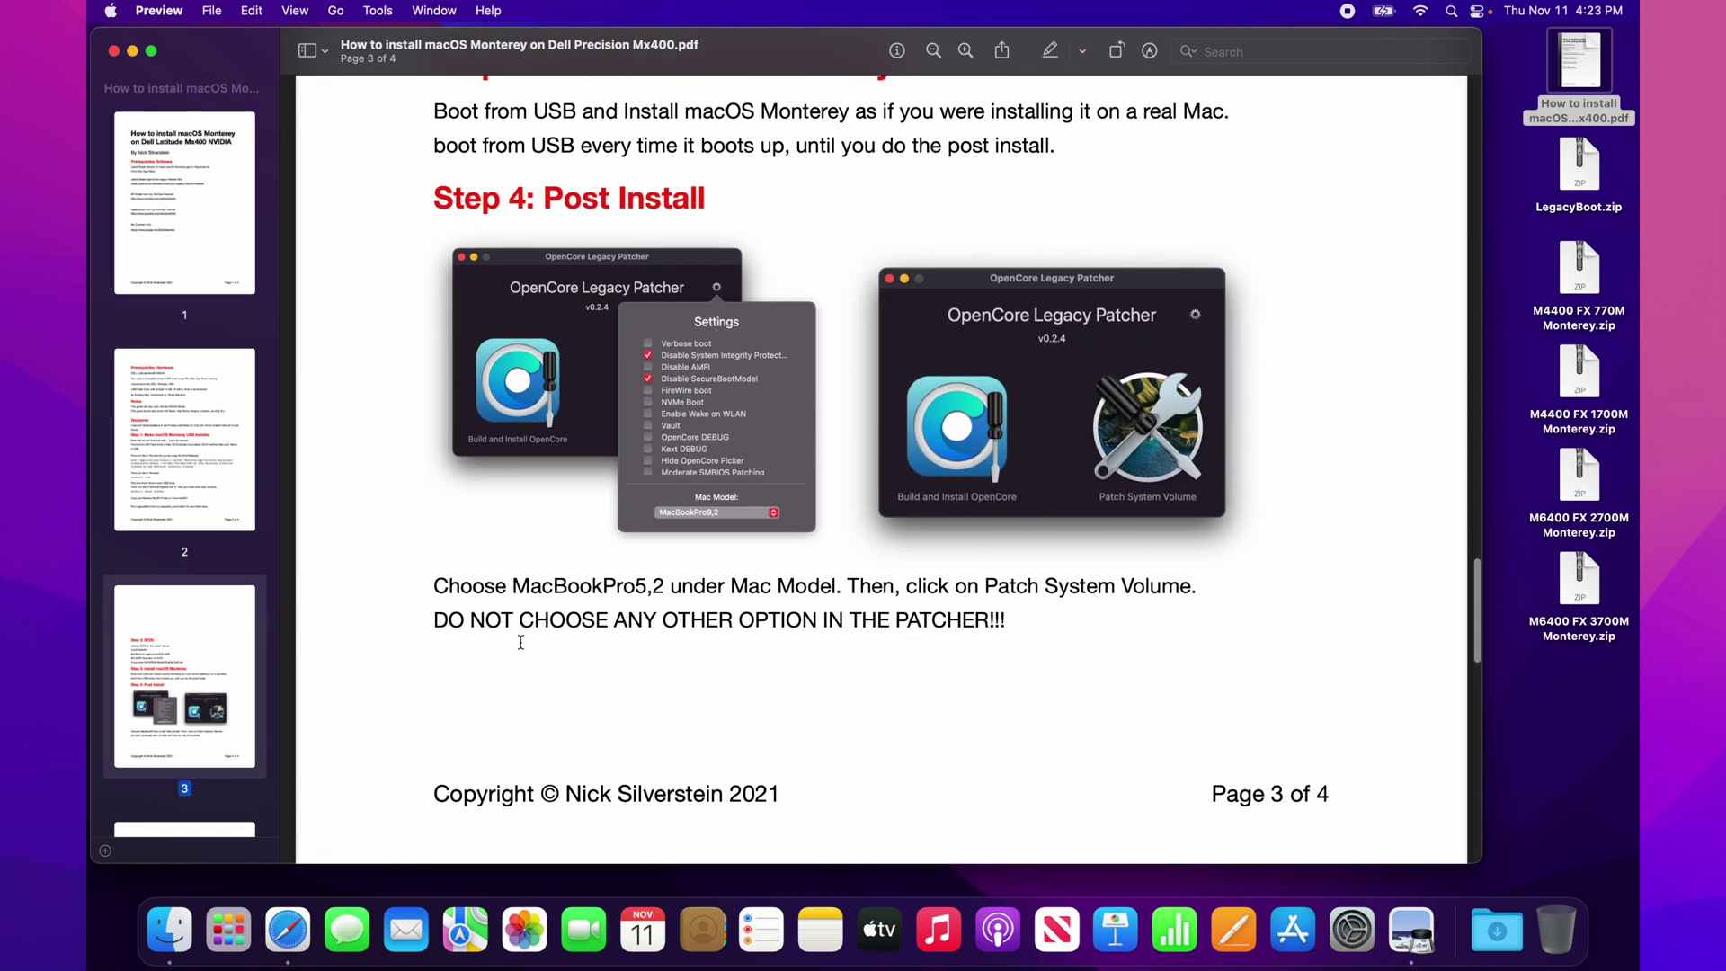
drag(515, 588, 667, 589)
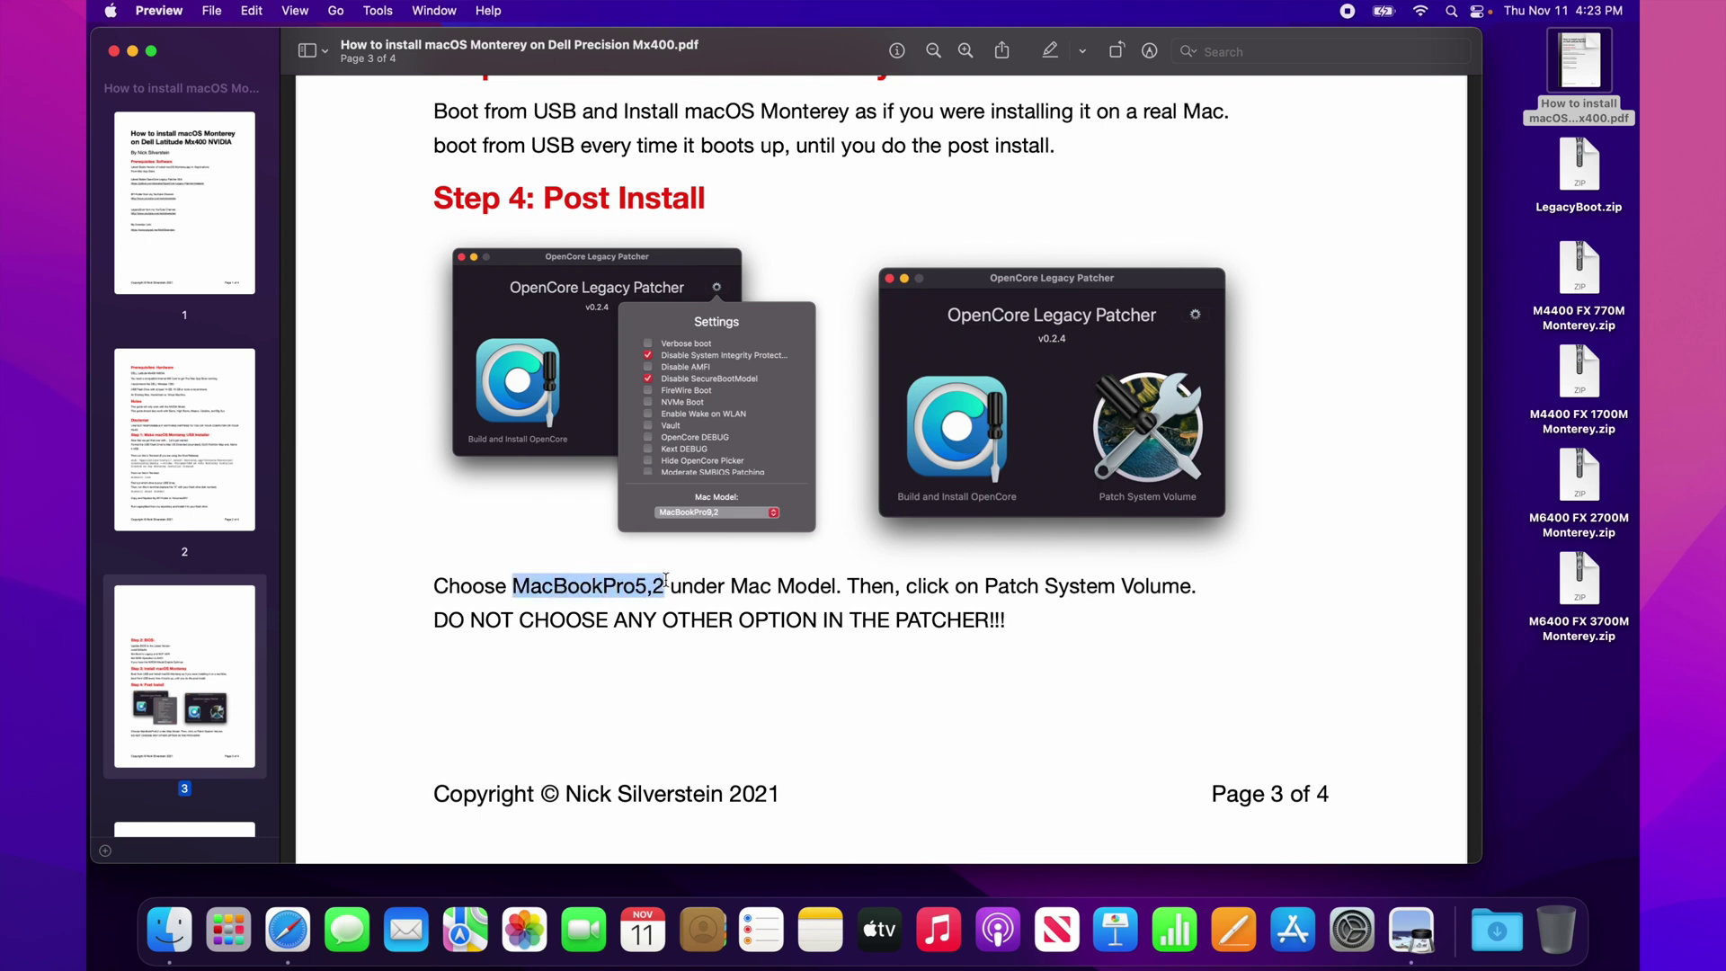
scroll(667, 581, down, 3)
scroll(668, 580, down, 3)
scroll(668, 580, down, 5)
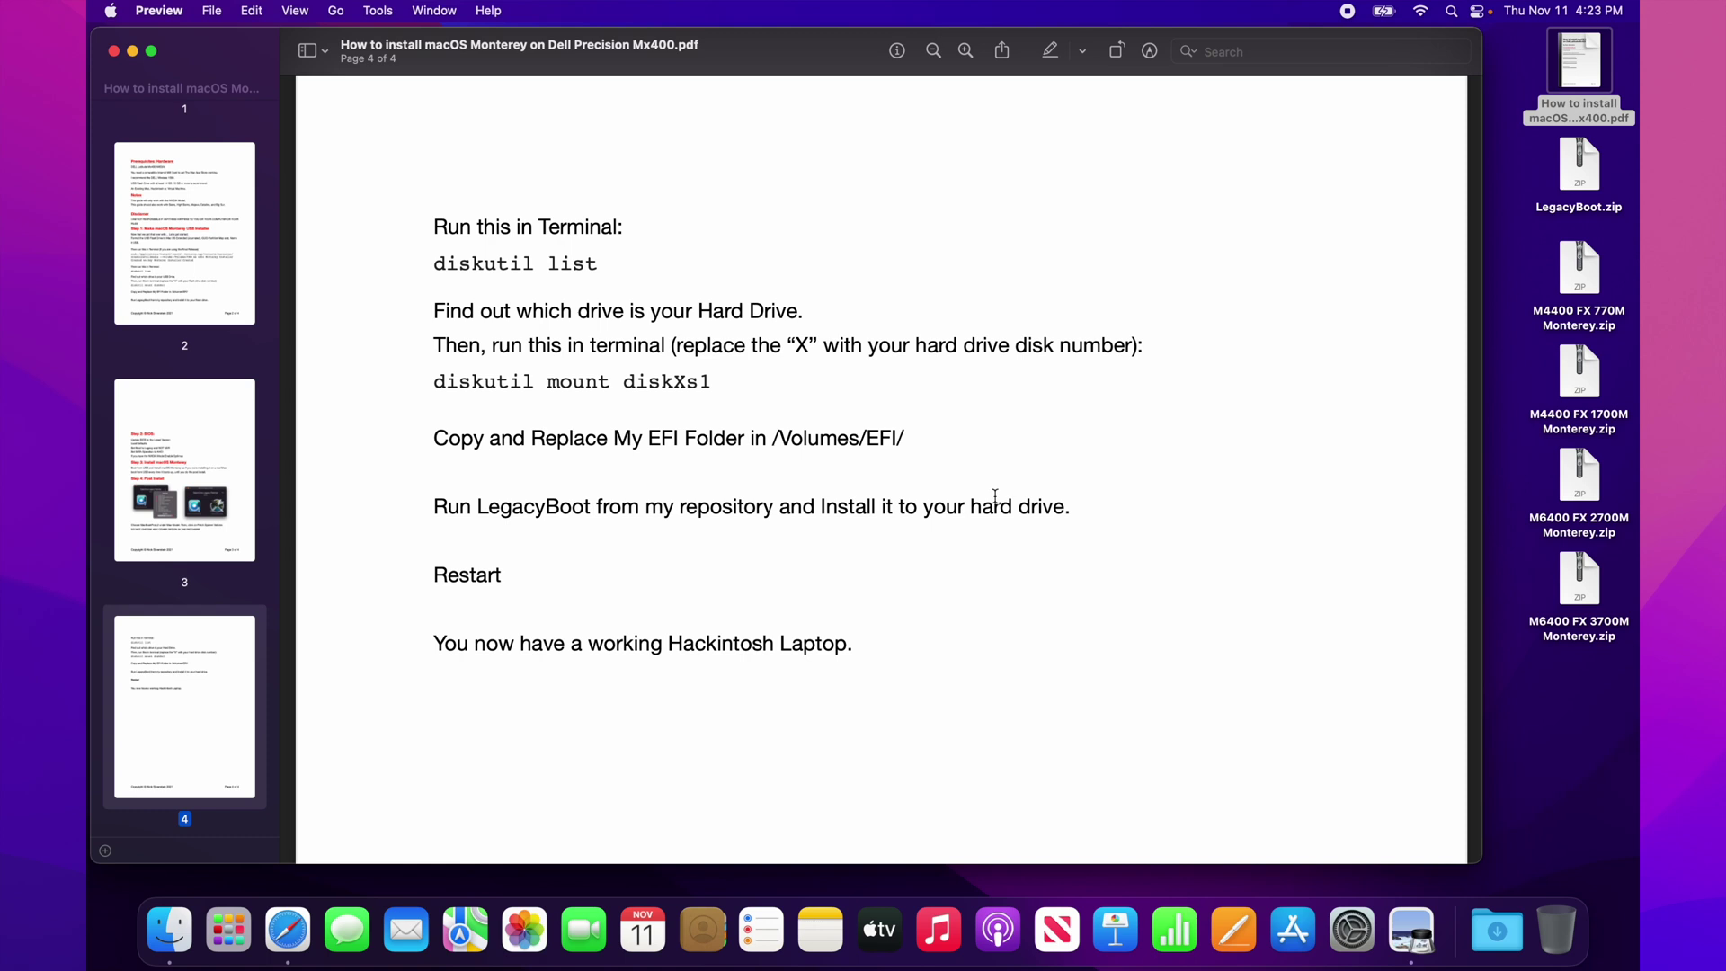
key(super+q)
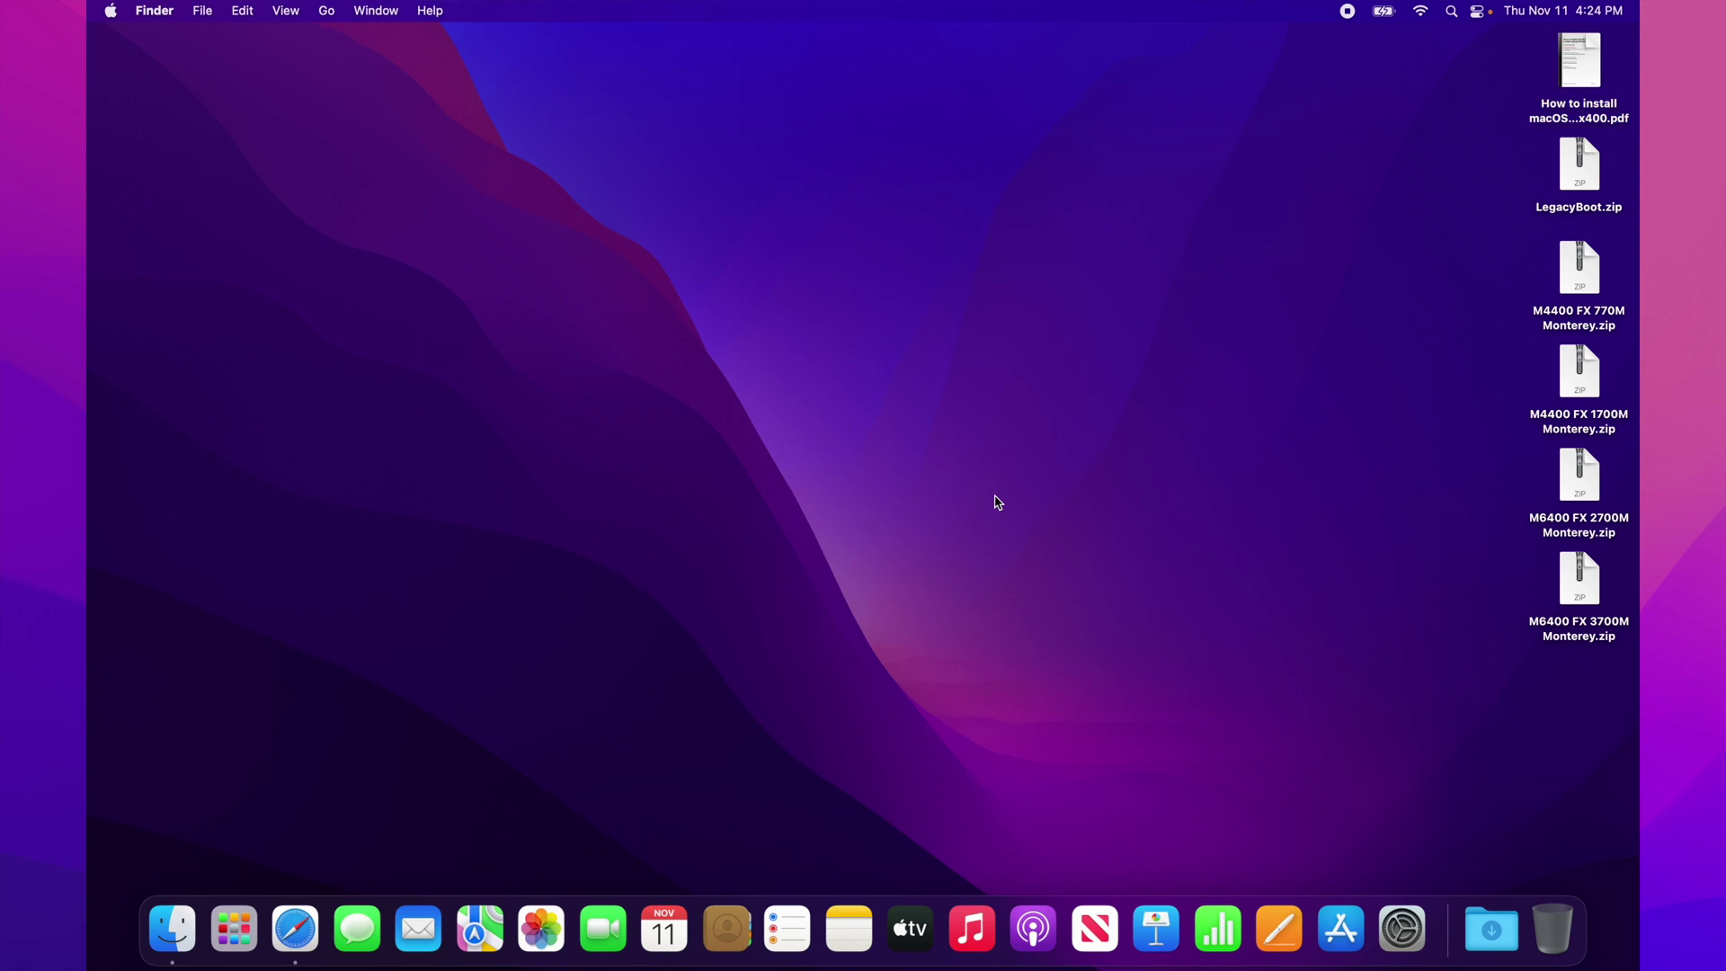